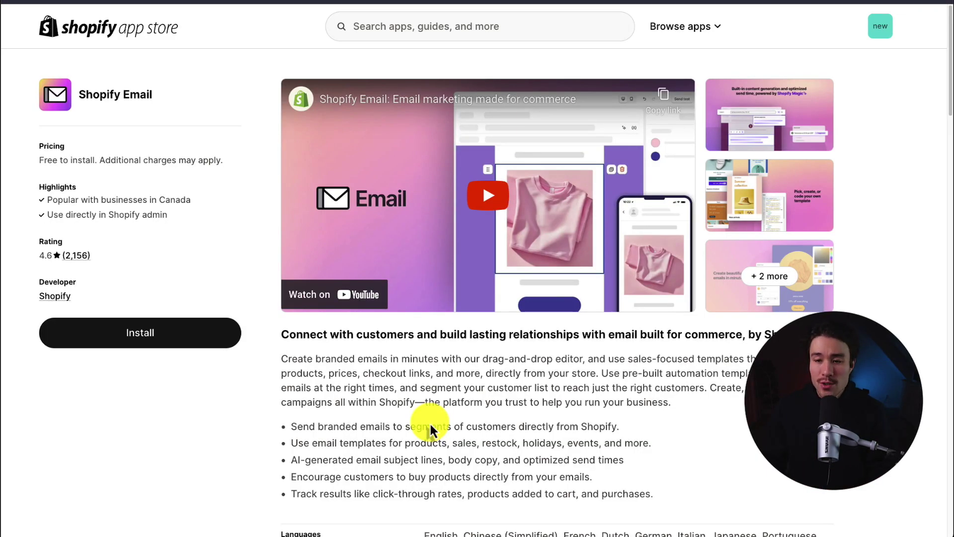
- Install Shopify Email, noting its free monthly email allowance, then start creating an automation
left_click_drag(942, 81, 940, 195)
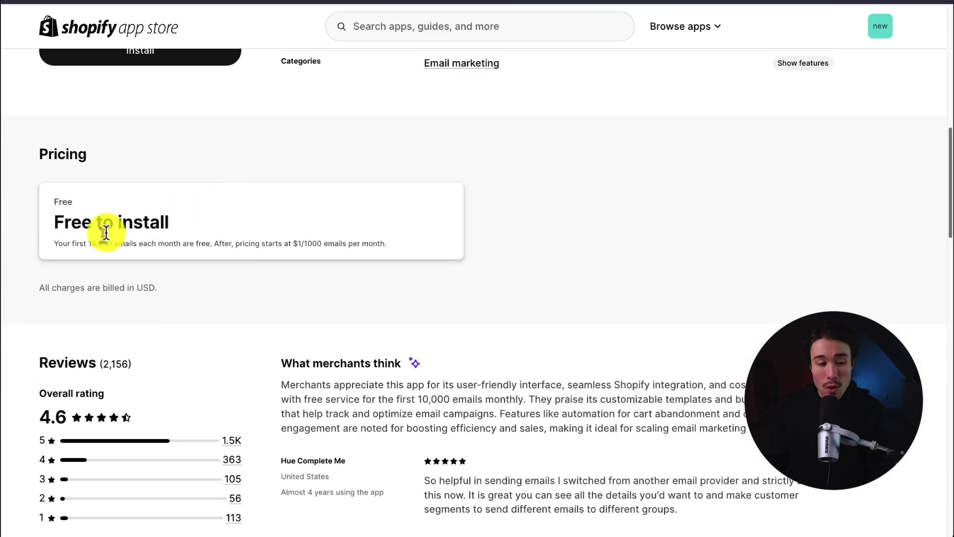
left_click_drag(91, 244, 187, 244)
scroll(298, 323, "up", 15)
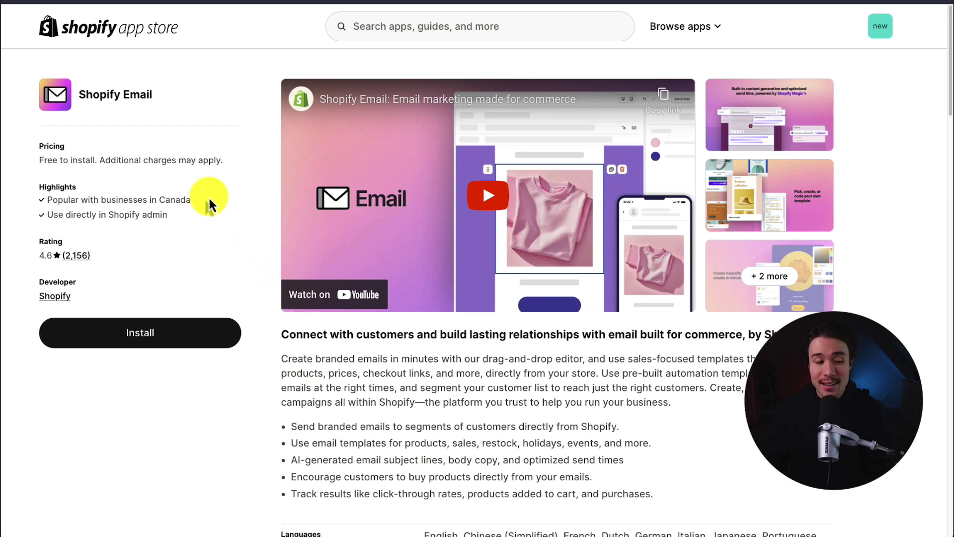
left_click(106, 324)
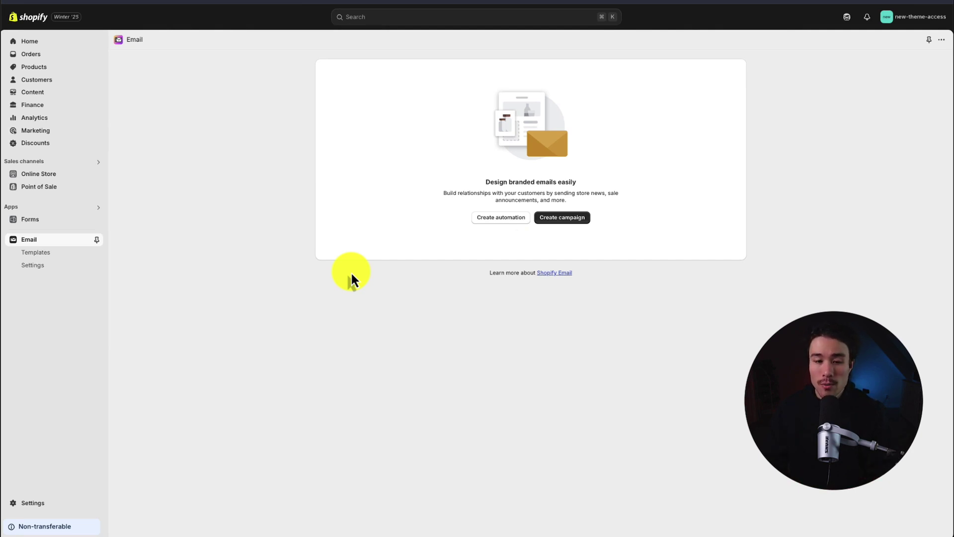
left_click(501, 218)
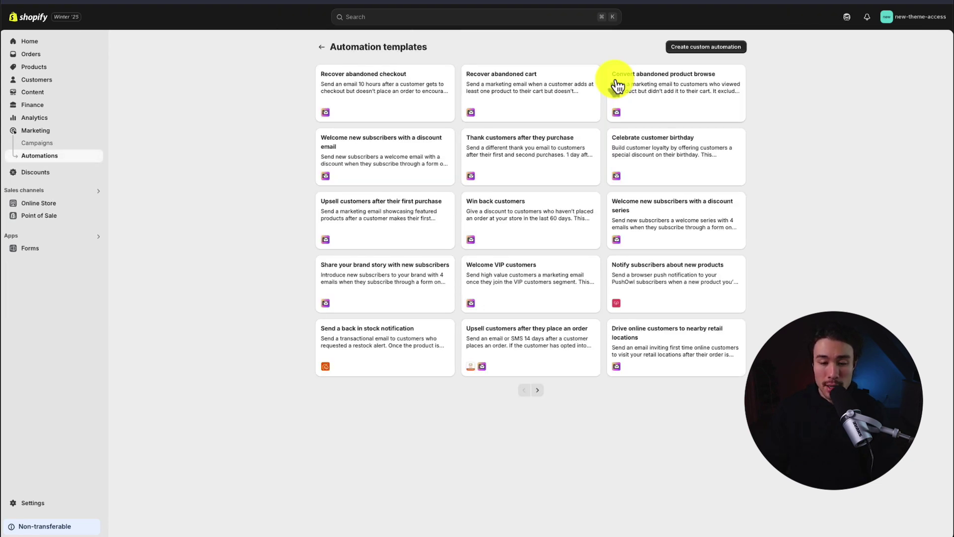
- Open the 'Thank customers after they purchase' template and install its required Shopify Flow app
left_click(497, 150)
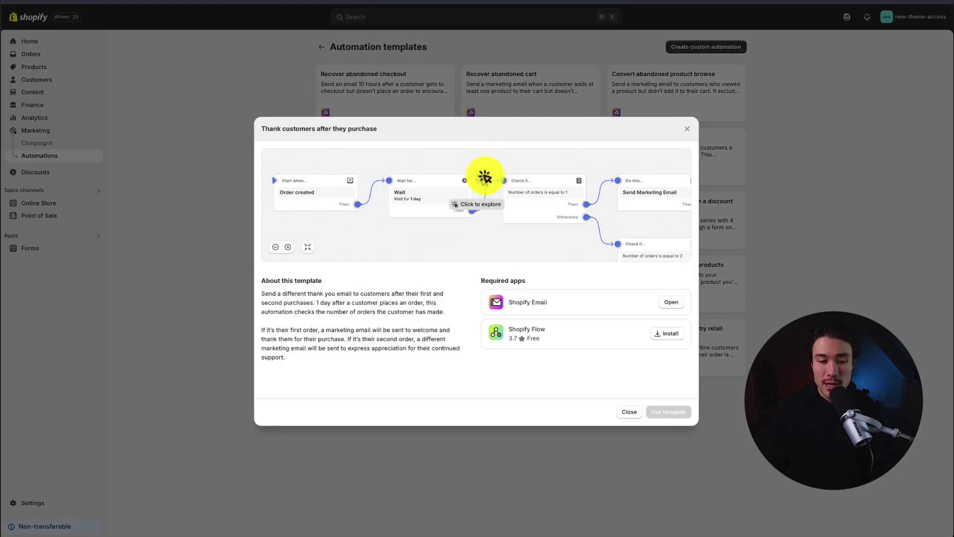
left_click(405, 230)
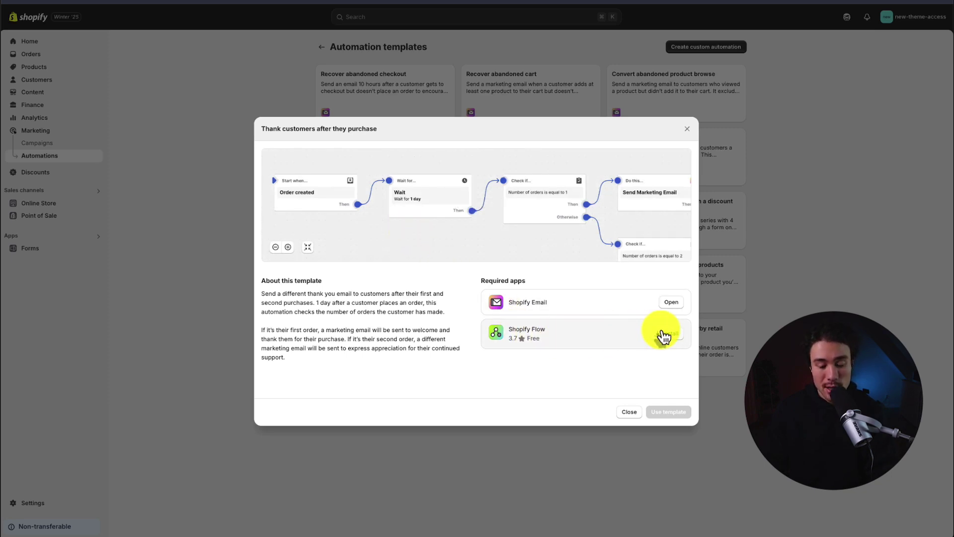
left_click(665, 337)
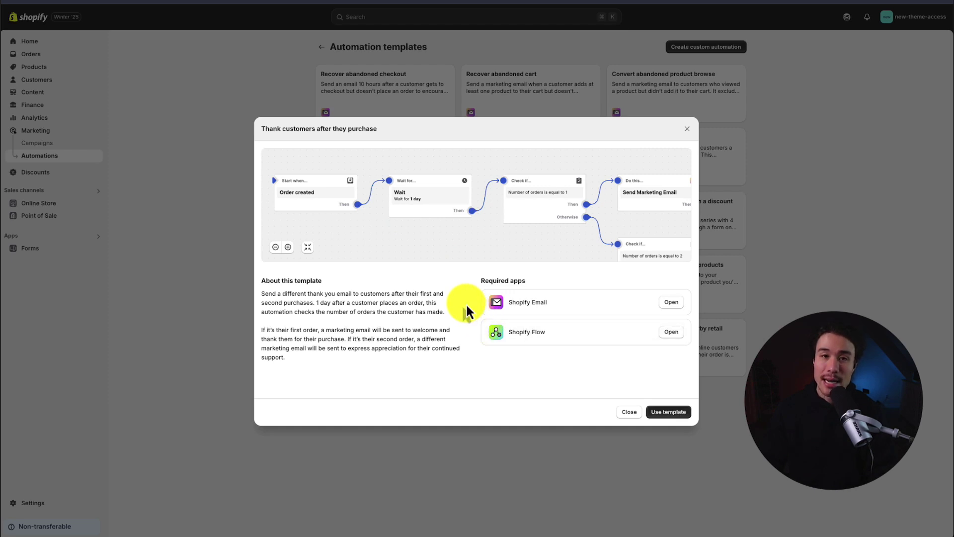
- Use the 'Thank customers after they purchase' template and view its full draft workflow canvas
left_click(680, 413)
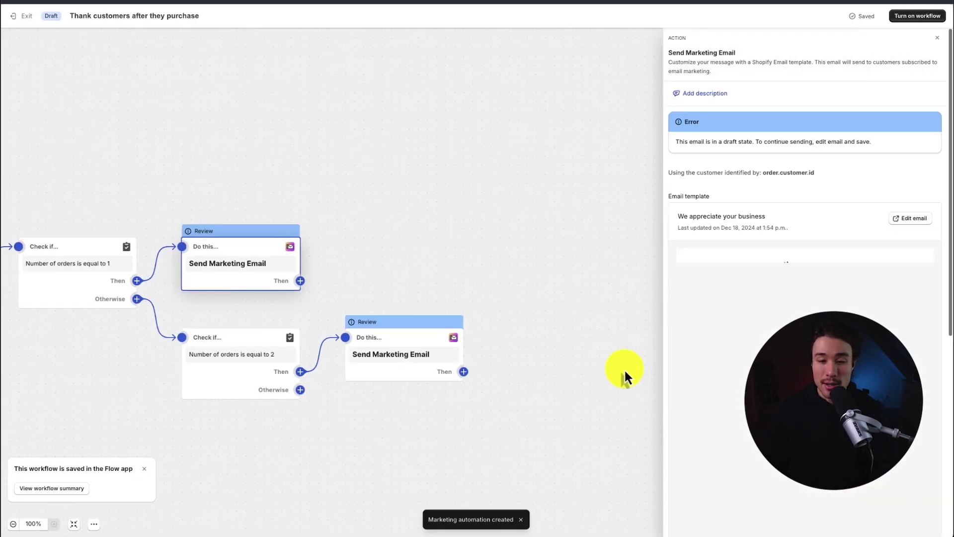
left_click(611, 366)
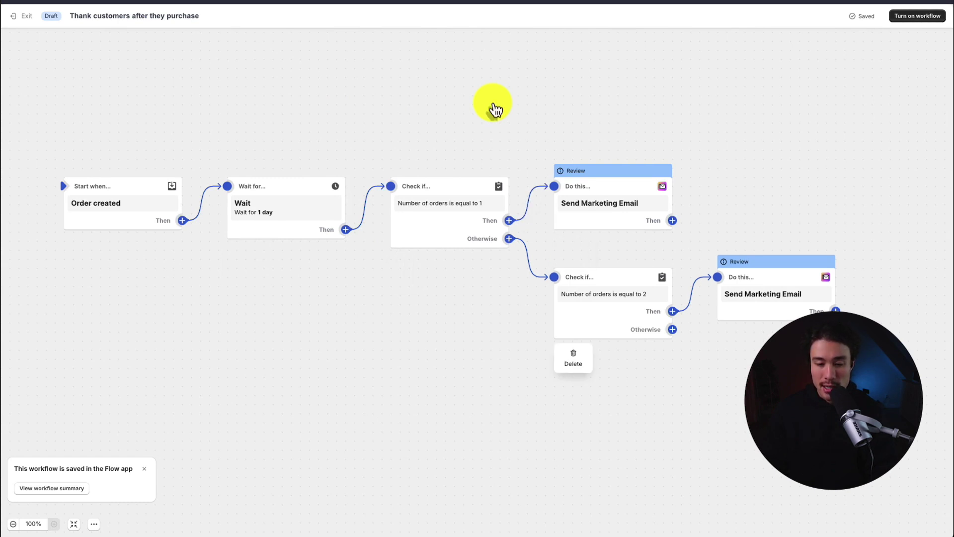
mouse_move(731, 309)
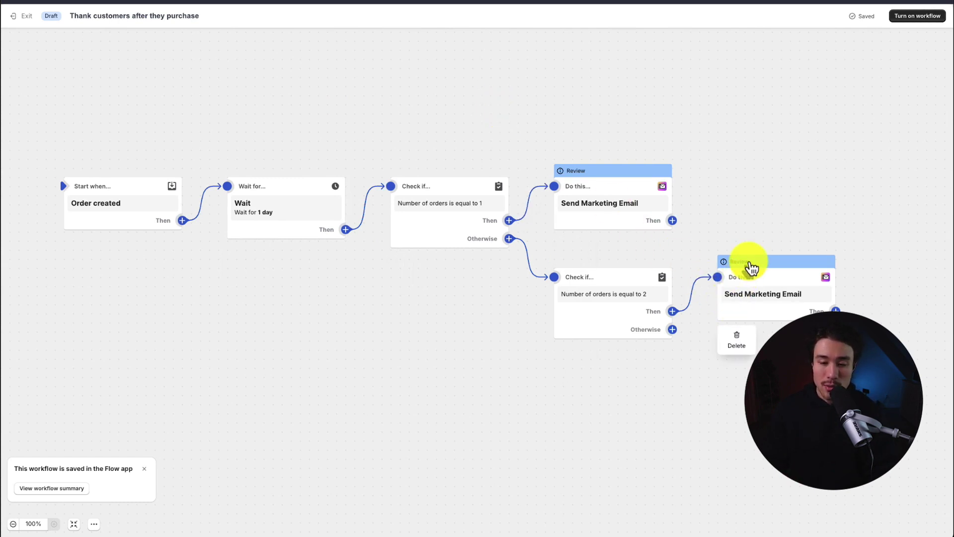
left_click_drag(792, 181, 790, 195)
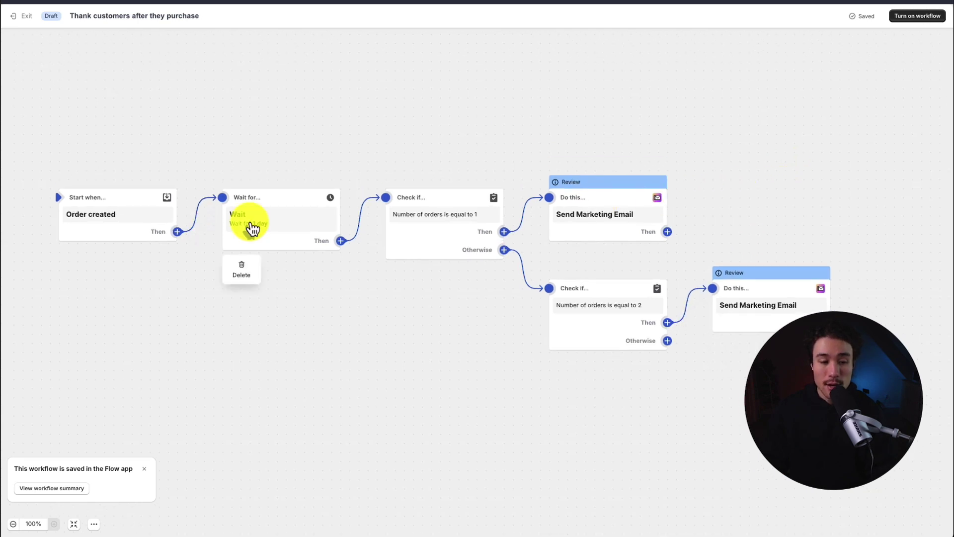
- Change the Wait step from 1 day to 2 hours
left_click(249, 228)
left_click(722, 121)
key("BackSpace")
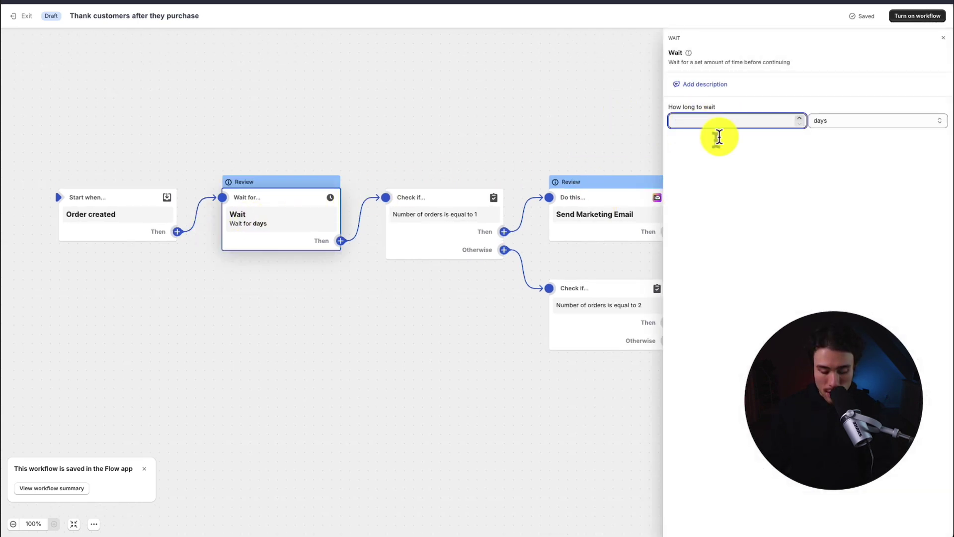
left_click(836, 121)
left_click(821, 111)
left_click(741, 121)
type("2")
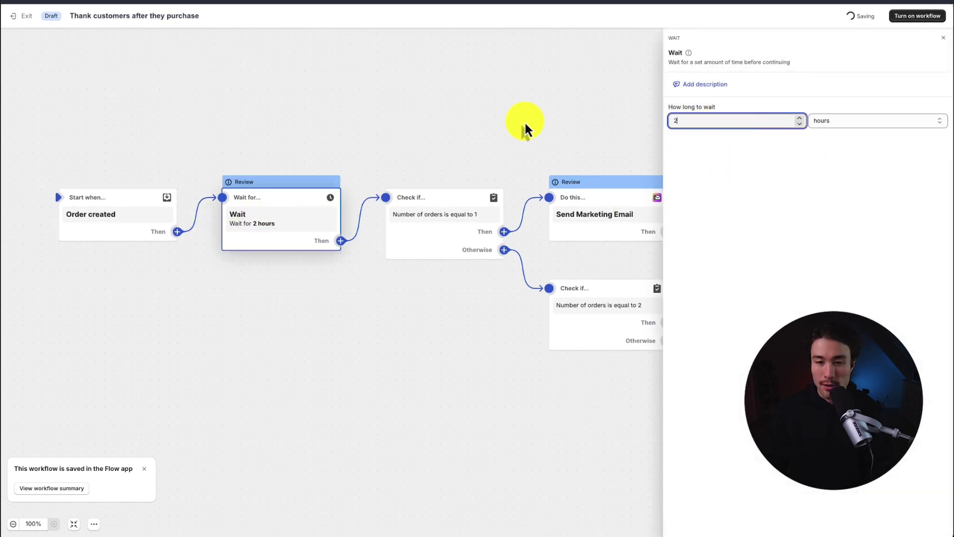
left_click(526, 131)
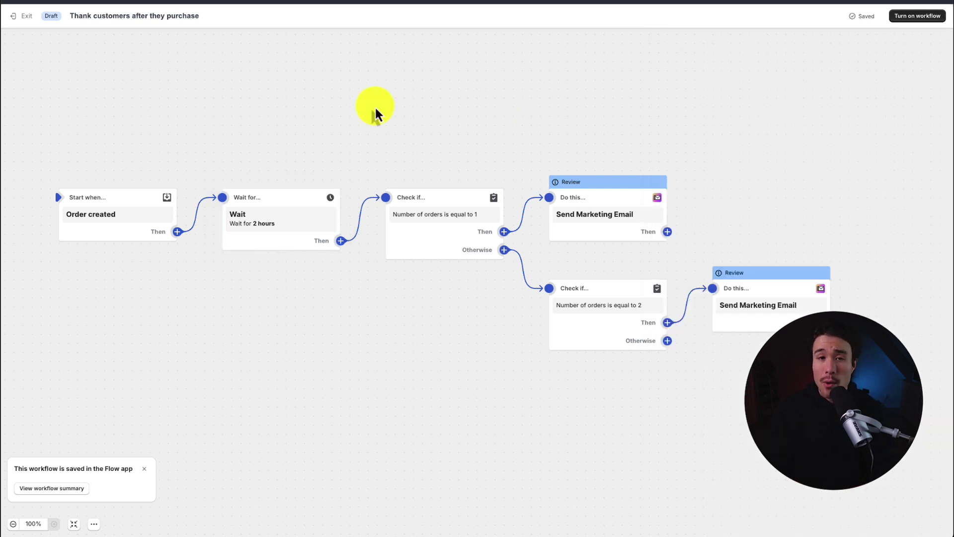
- Open the first Send Marketing Email step's settings
left_click(564, 183)
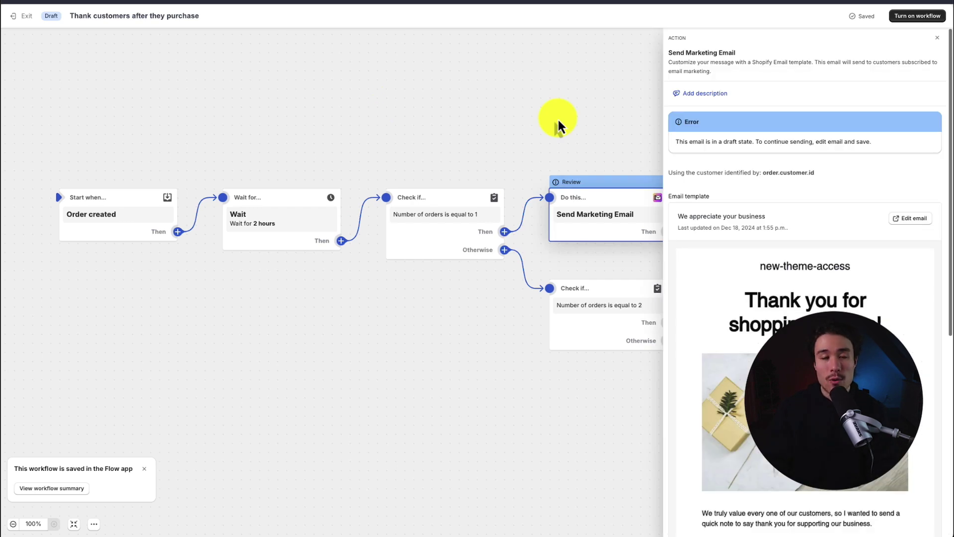
left_click(558, 124)
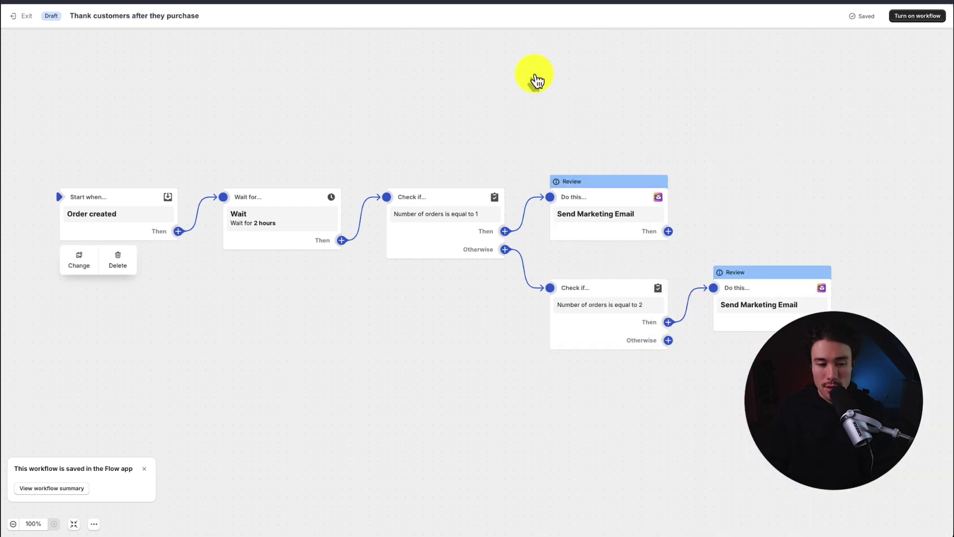
left_click(624, 213)
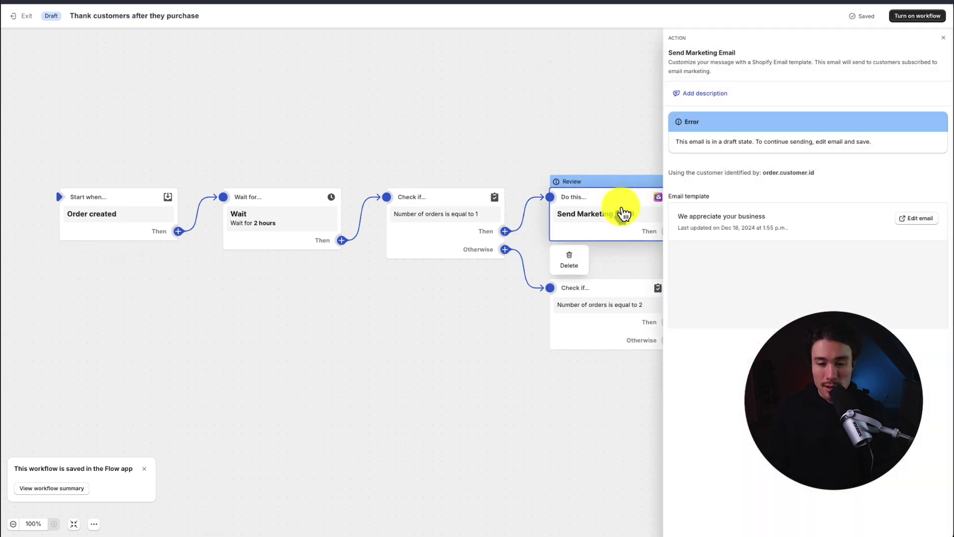
scroll(732, 158, "down", 3)
scroll(732, 158, "up", 3)
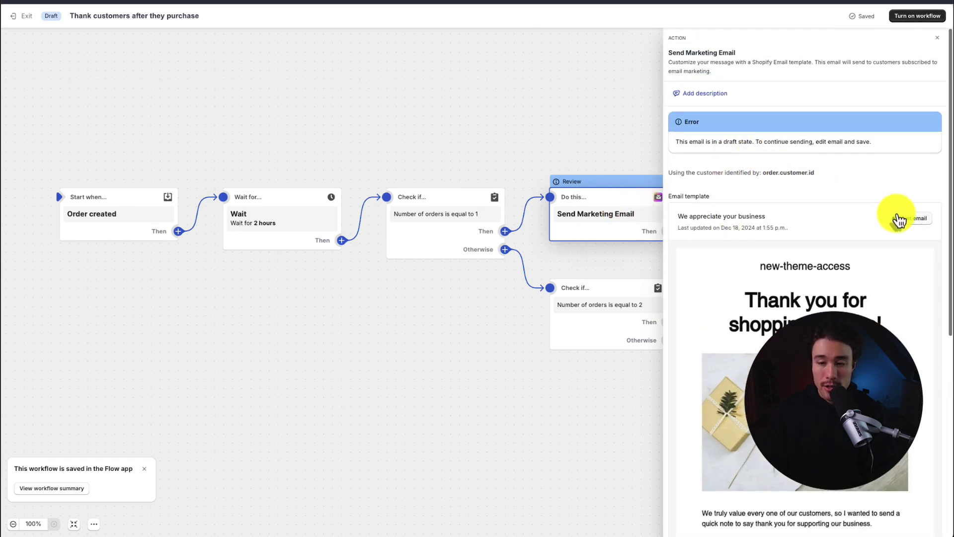
- Open the 'Thank you!' email, review its subject line, and hide the store-name header
left_click(911, 219)
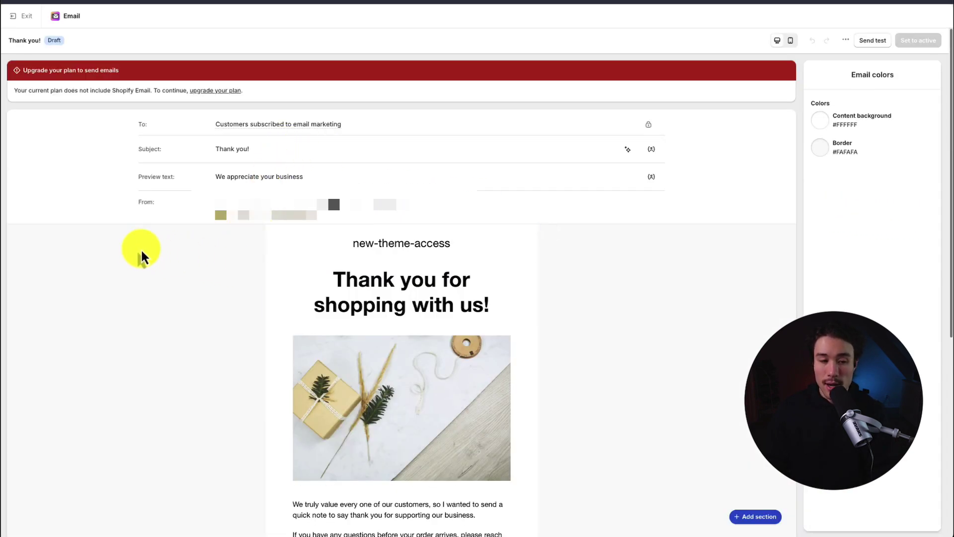
left_click(219, 149)
left_click_drag(220, 147, 298, 153)
left_click_drag(227, 177, 341, 175)
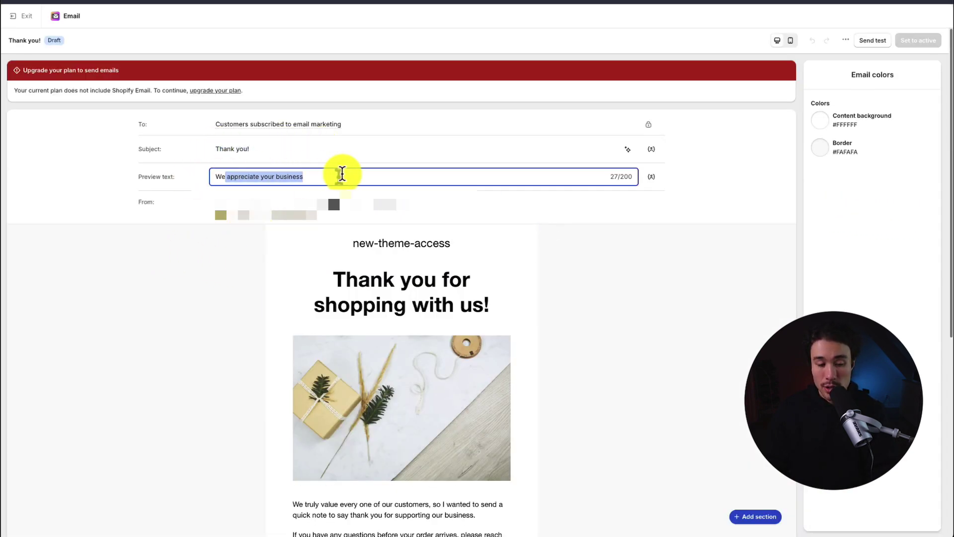
scroll(175, 269, "down", 3)
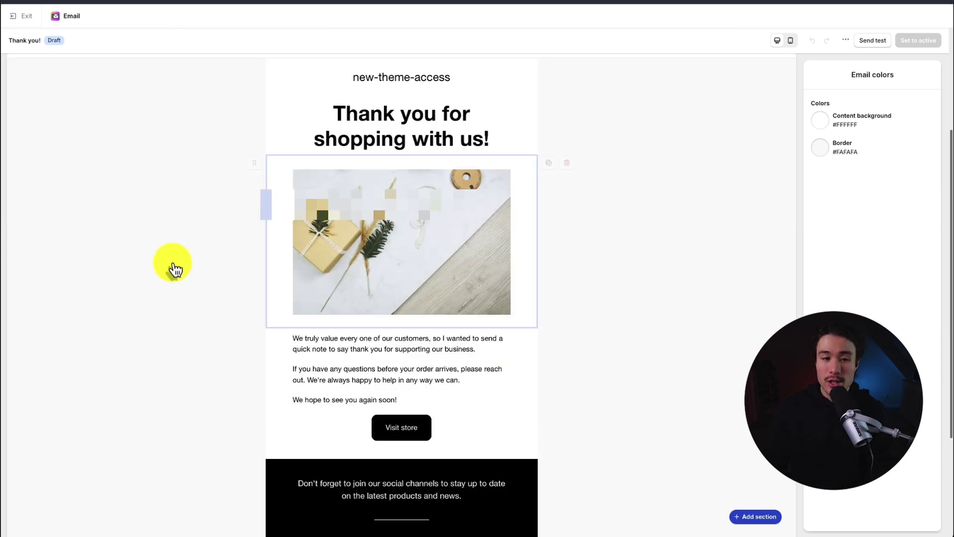
left_click(419, 80)
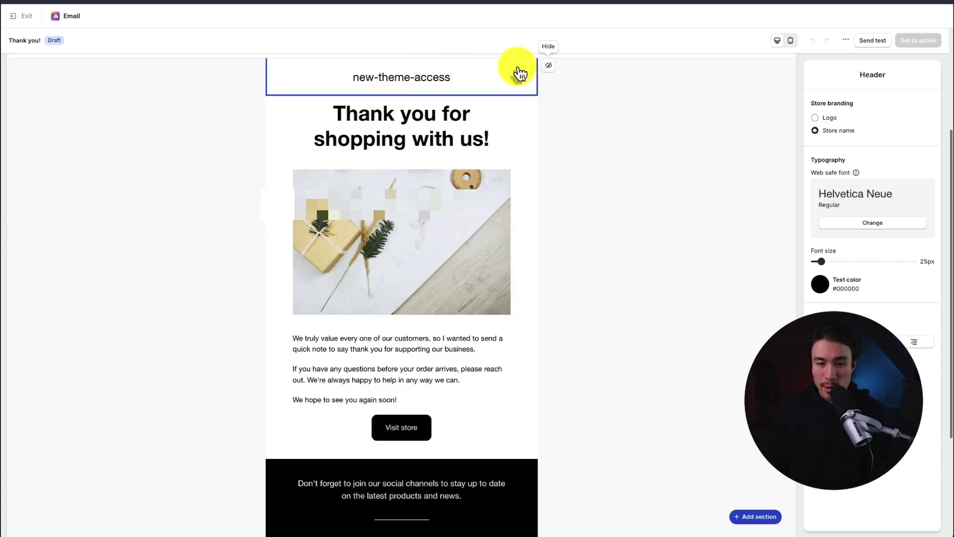
left_click(548, 66)
left_click(427, 124)
left_click(235, 115)
- Replace the body text with ChatGPT-generated copy for a snowboarding-store thank-you email
key("alt+space")
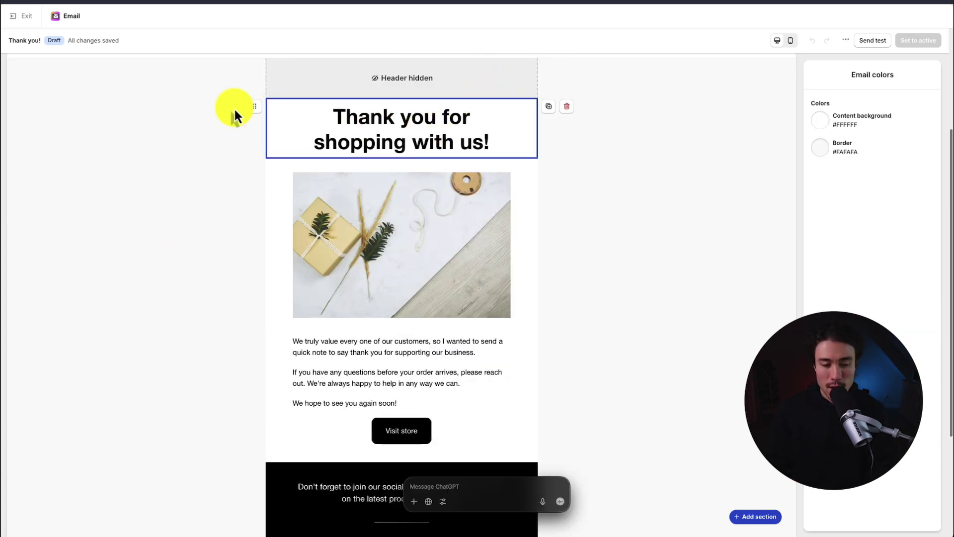
type("thank you ema")
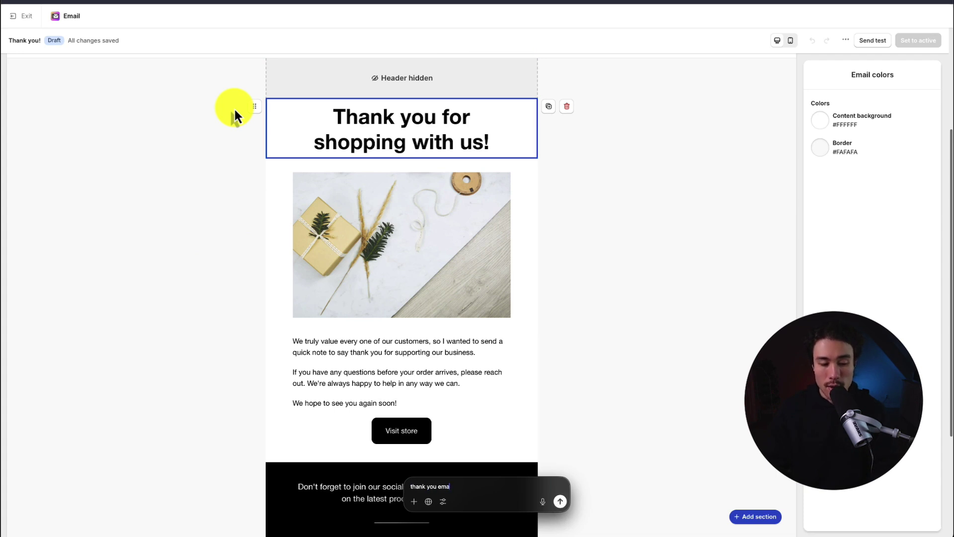
type("il for snowboading store")
key("Return")
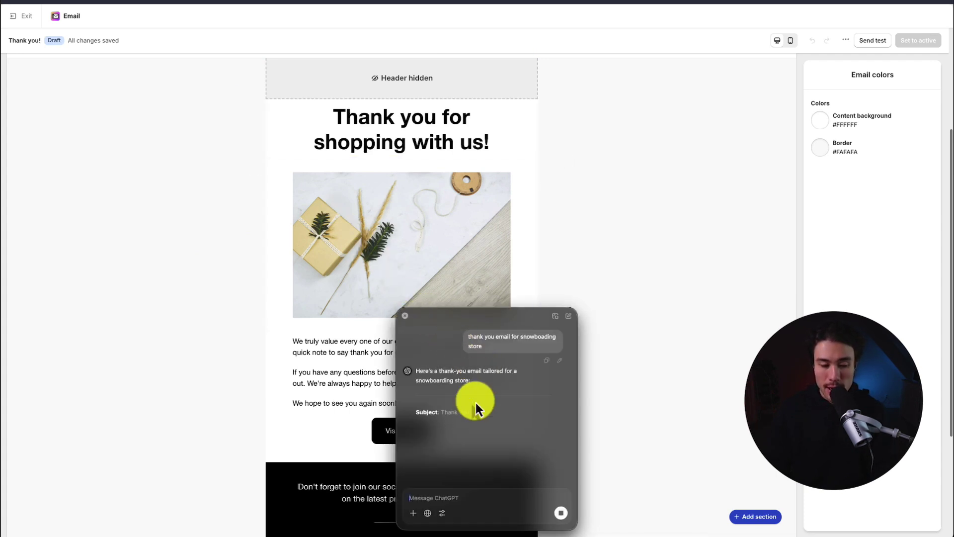
left_click_drag(476, 409, 437, 366)
key("ctrl+c")
left_click(322, 368)
key("ctrl+a")
key("ctrl+v")
scroll(327, 313, "up", 3)
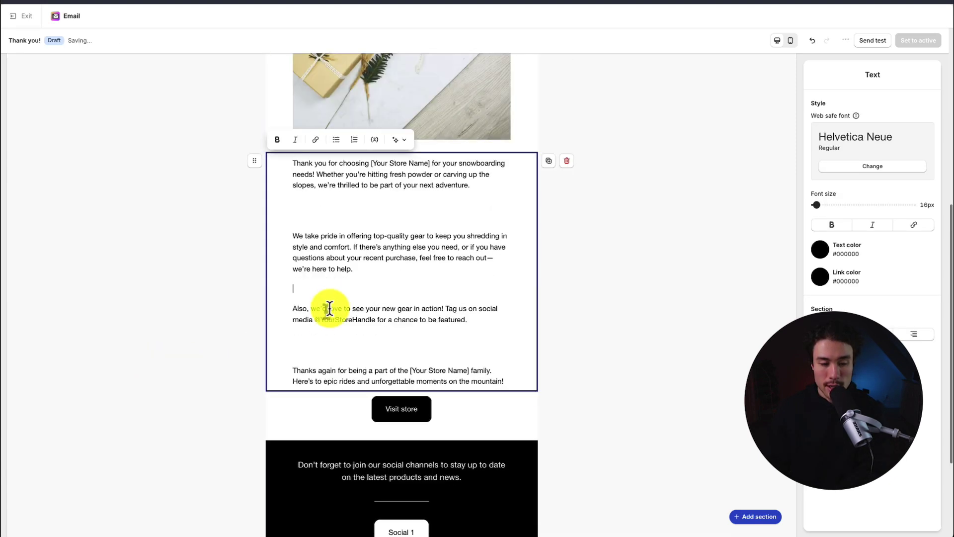
key("BackSpace")
key("Escape")
- Review the gift photo's image replacement options, leaving the image unchanged
left_click(381, 288)
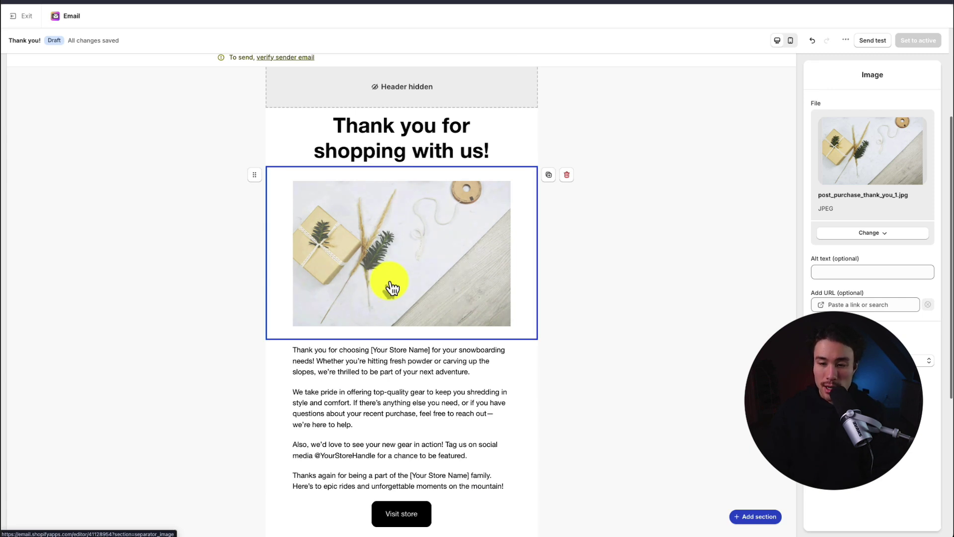
left_click(855, 233)
left_click(575, 294)
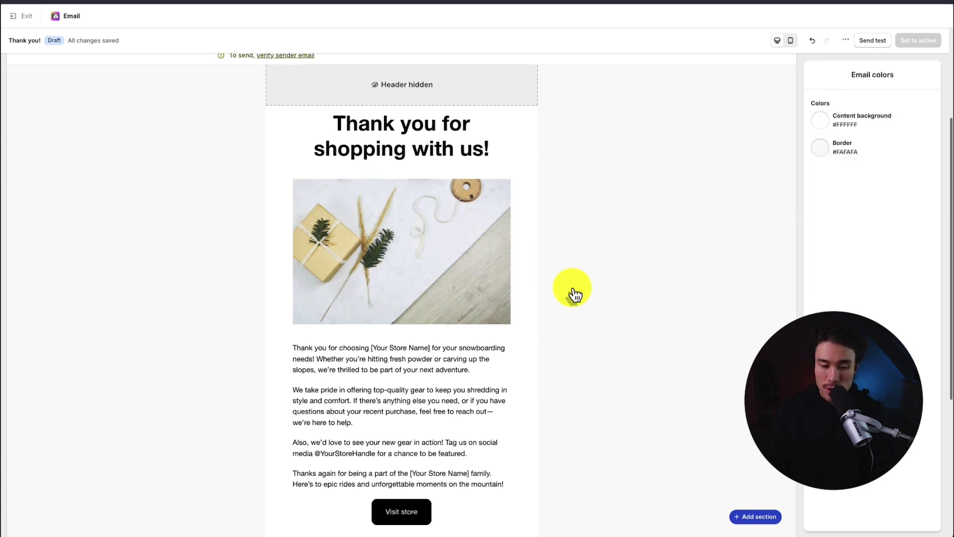
scroll(448, 392, "down", 5)
- Check the Social 1 and Visit store button links, then preview at mobile and desktop widths
left_click(441, 396)
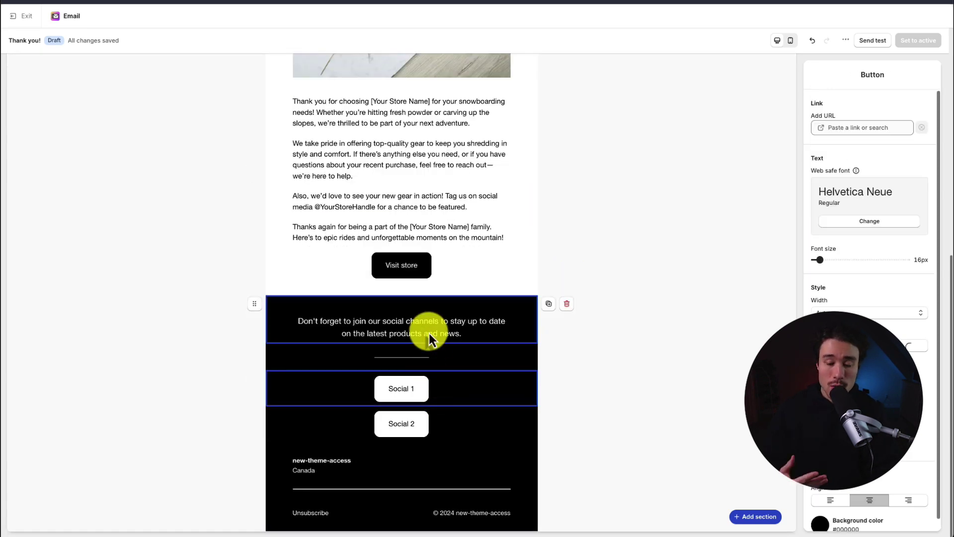
left_click(444, 260)
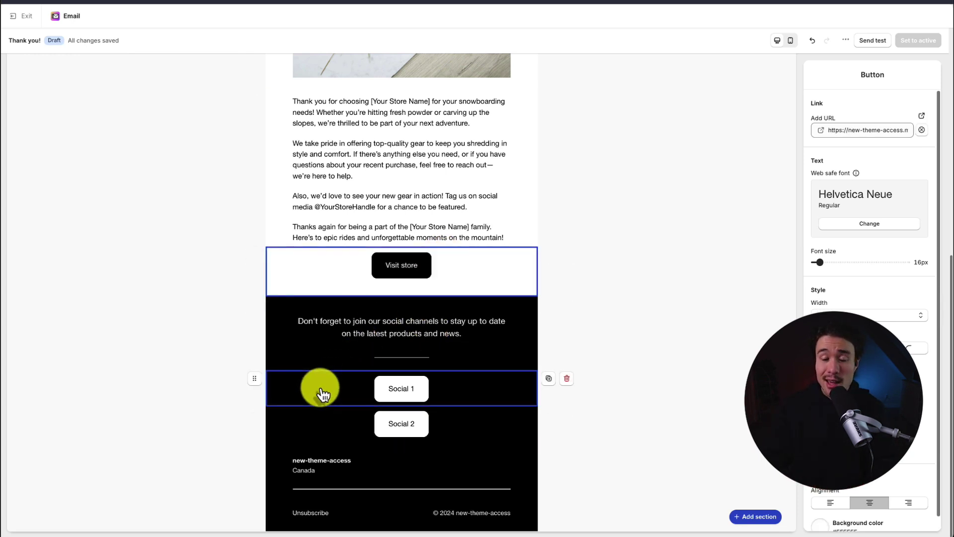
left_click(628, 299)
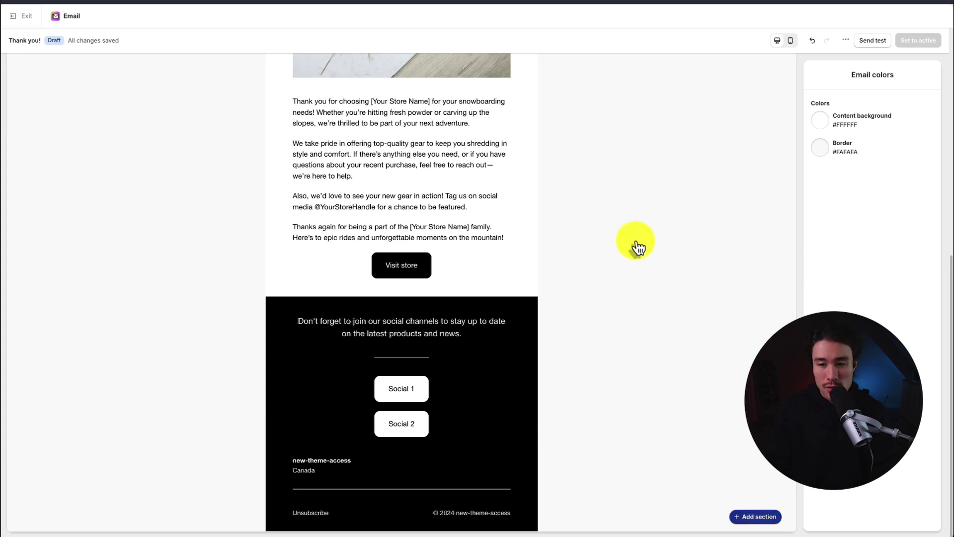
scroll(636, 239, "up", 2)
left_click(790, 41)
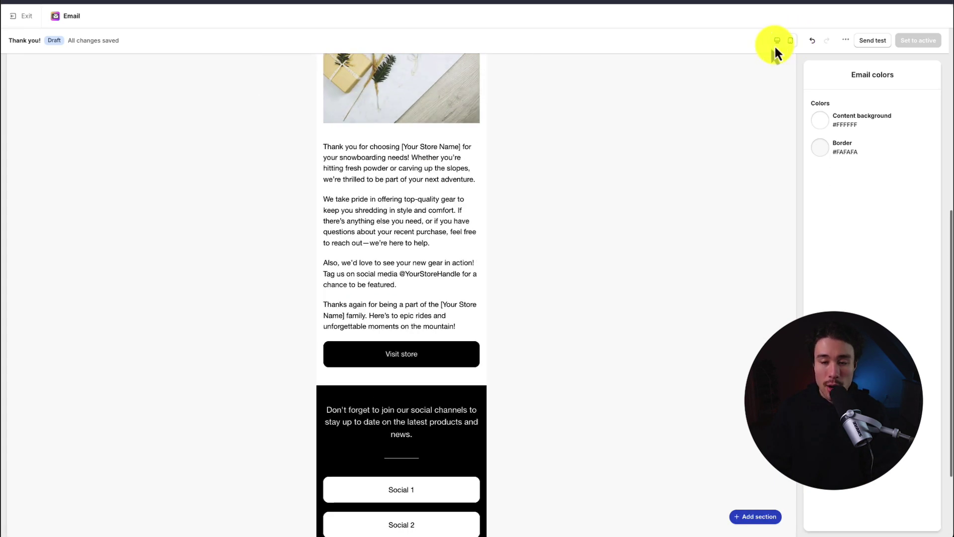
left_click(777, 42)
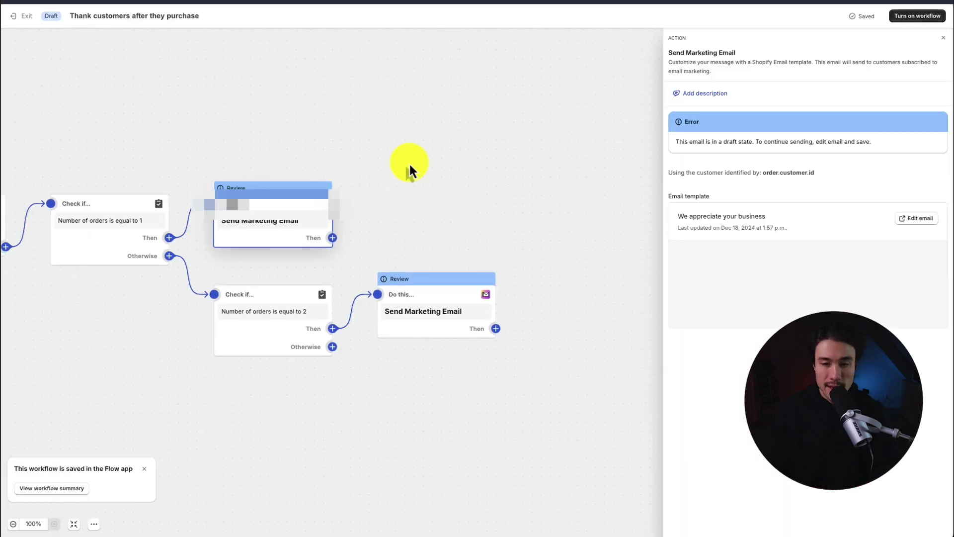
- Delete the second-order Send Marketing Email step from the workflow
left_click(465, 263)
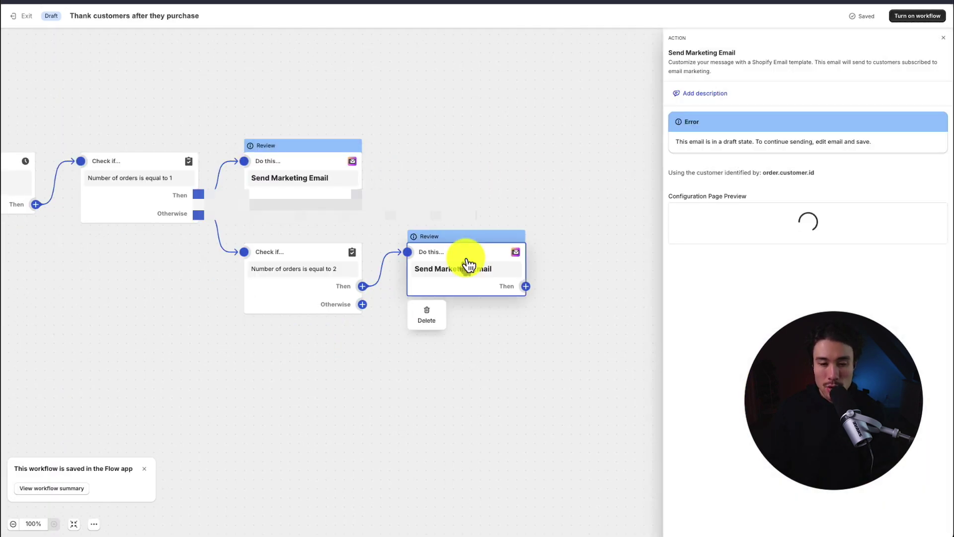
left_click(413, 336)
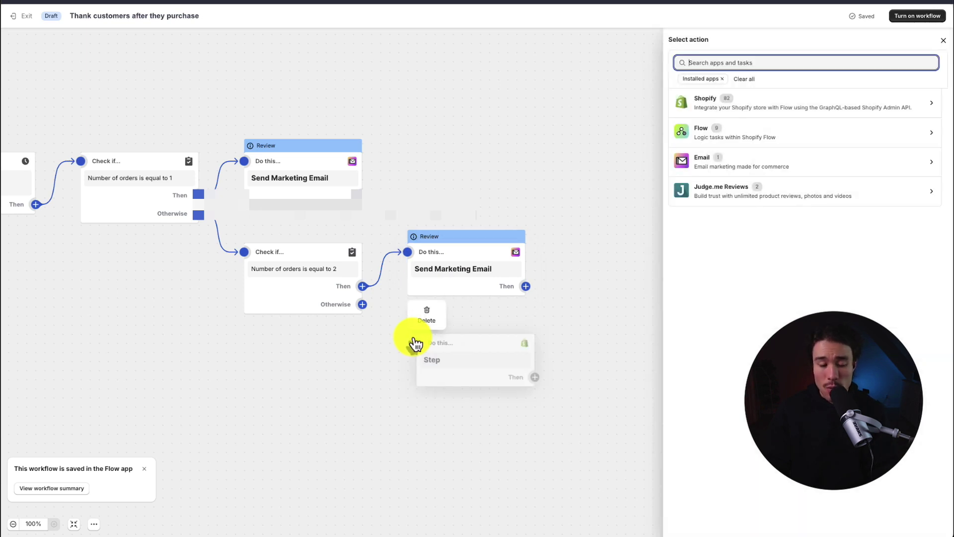
left_click(429, 317)
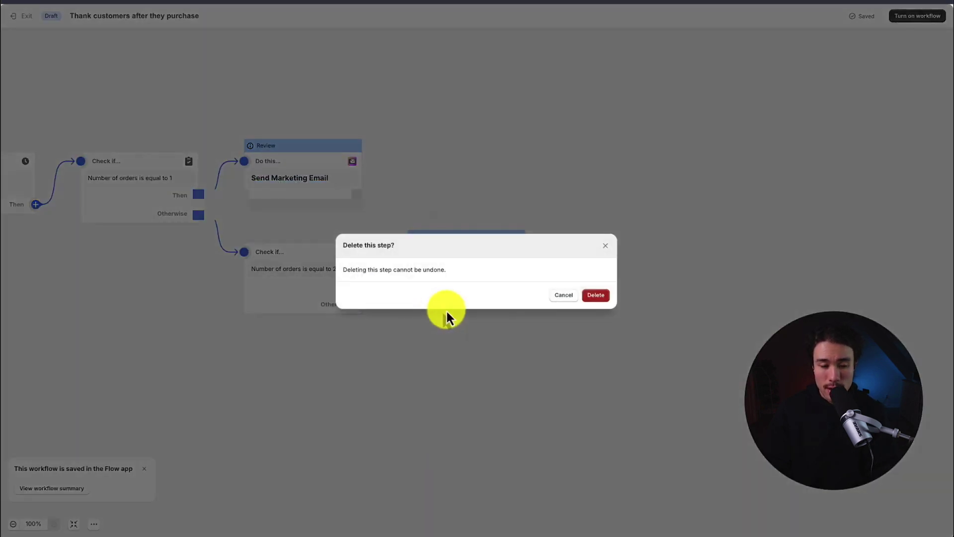
left_click(593, 296)
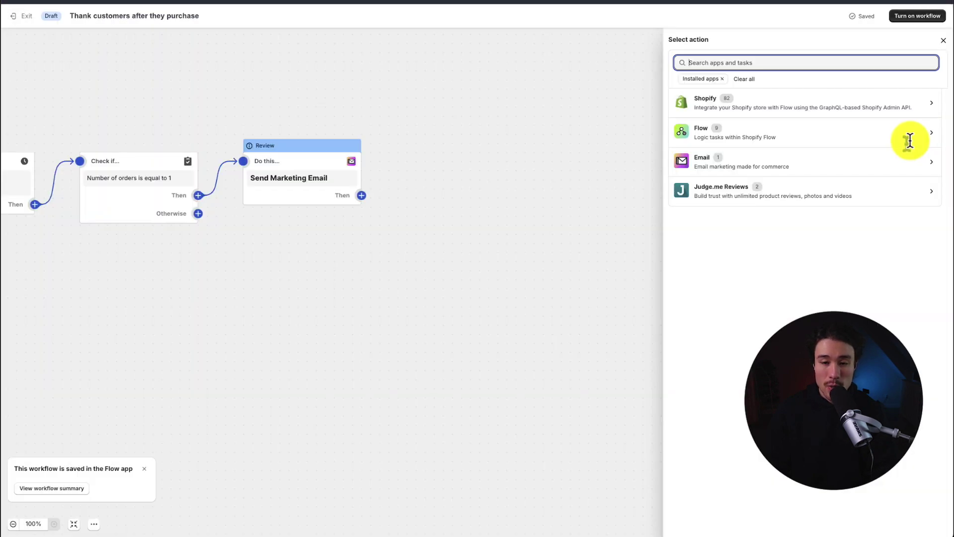
- Try turning the workflow on, then open the Send Marketing Email step flagged by the draft error
left_click(920, 16)
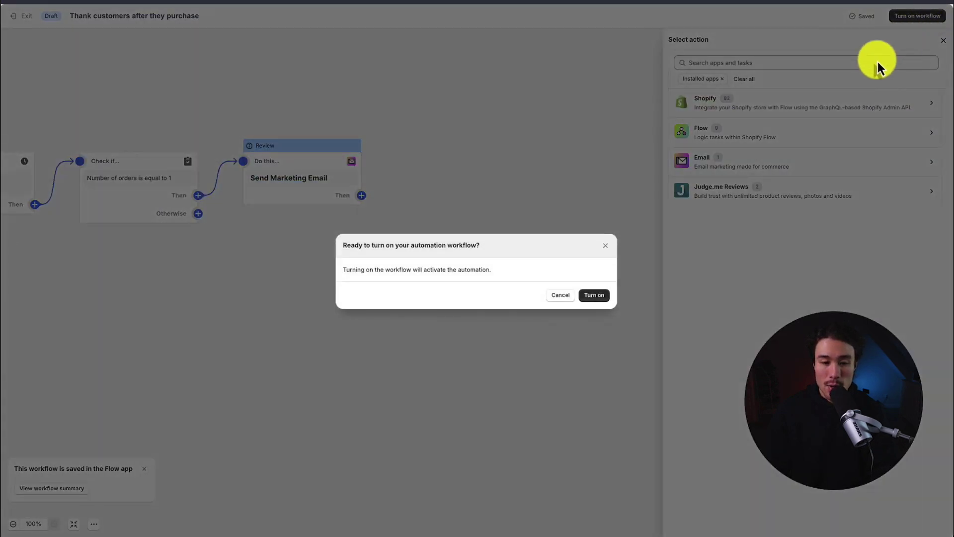
left_click(594, 295)
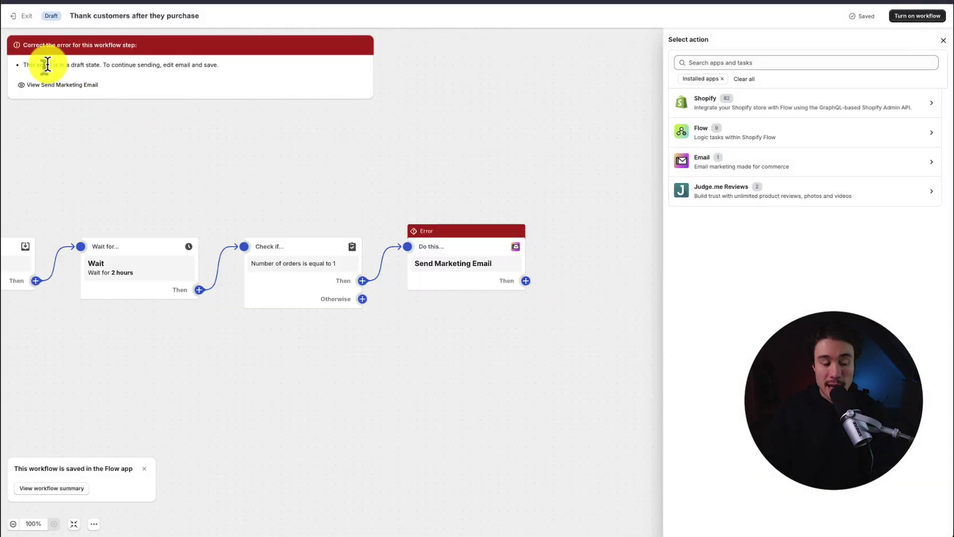
left_click_drag(48, 64, 112, 64)
left_click(439, 147)
left_click(442, 254)
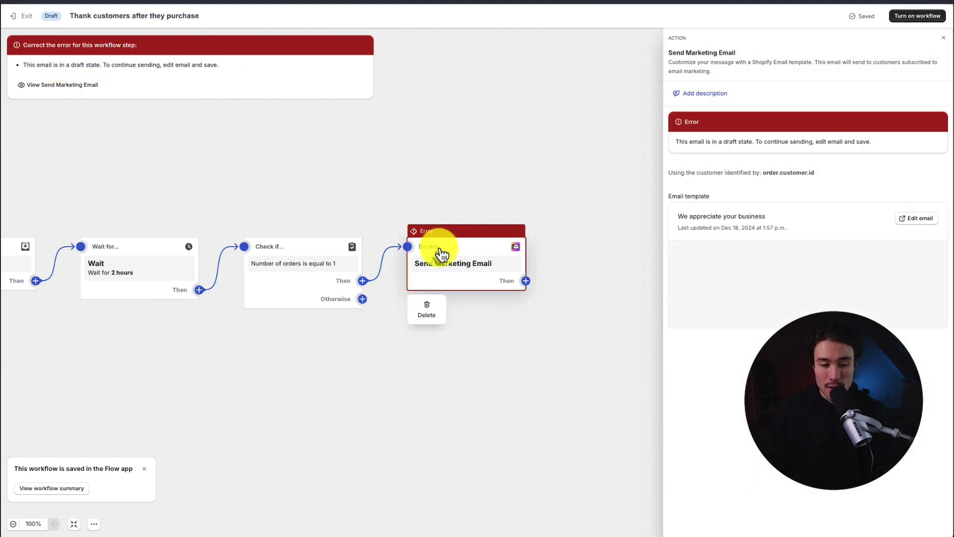
- Open the draft 'Thank you!' email, follow the upgrade-plan link, and keep it as draft
left_click(917, 218)
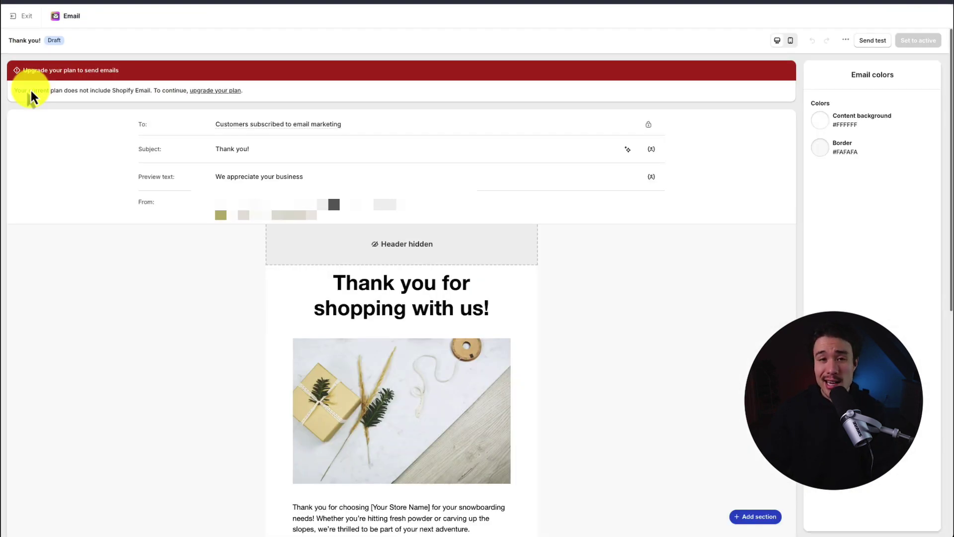
left_click_drag(29, 90, 270, 90)
left_click(264, 91)
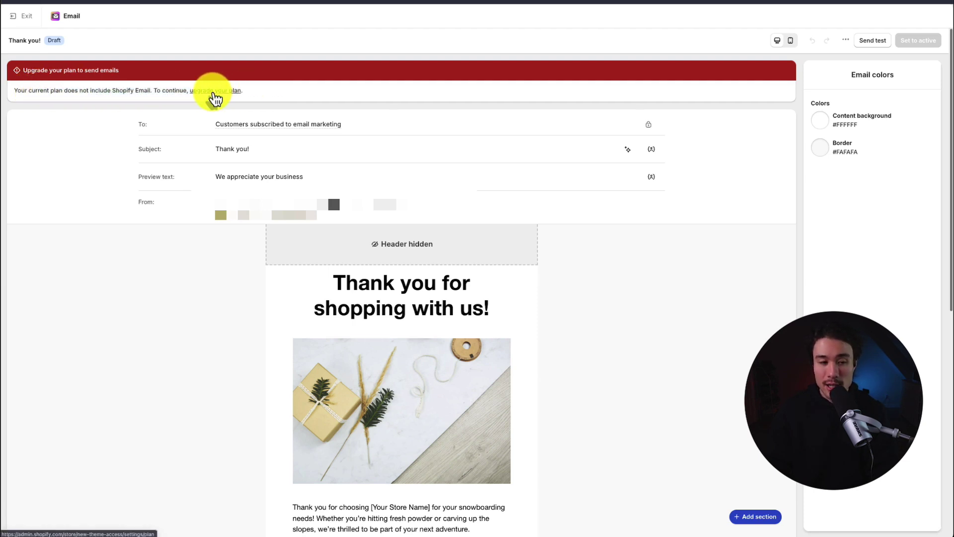
left_click(213, 92)
left_click(607, 302)
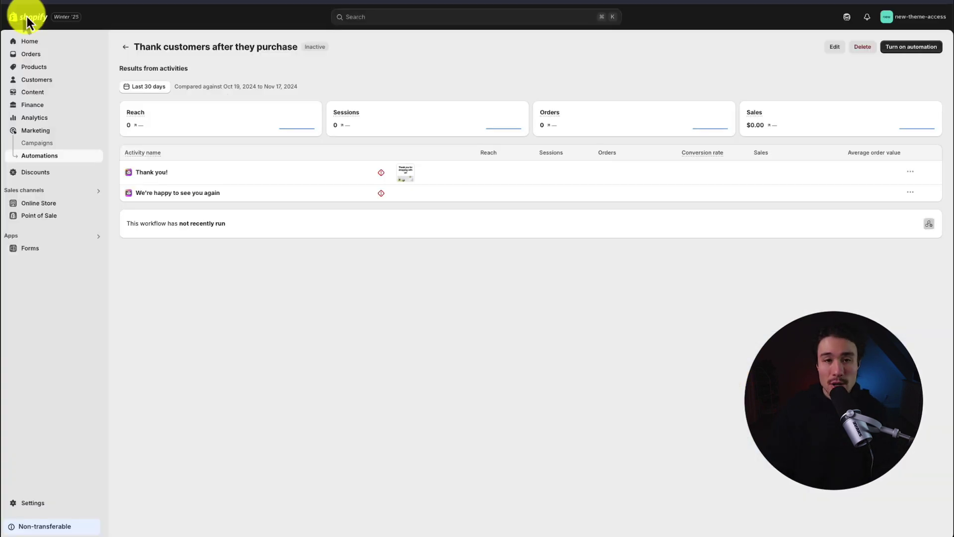
- Go to Settings > Notifications > Customer notifications > Order confirmation and view its HTML code
left_click(42, 506)
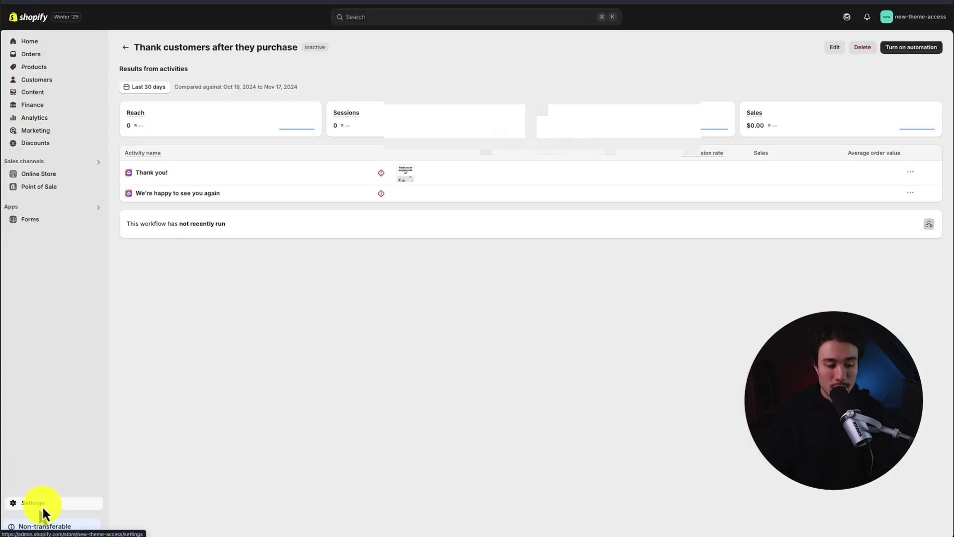
left_click(286, 296)
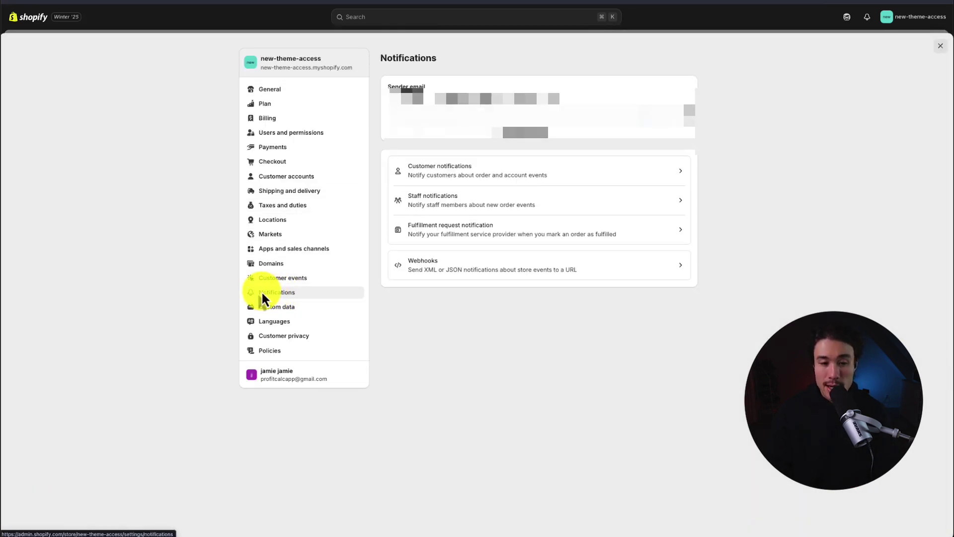
left_click(438, 172)
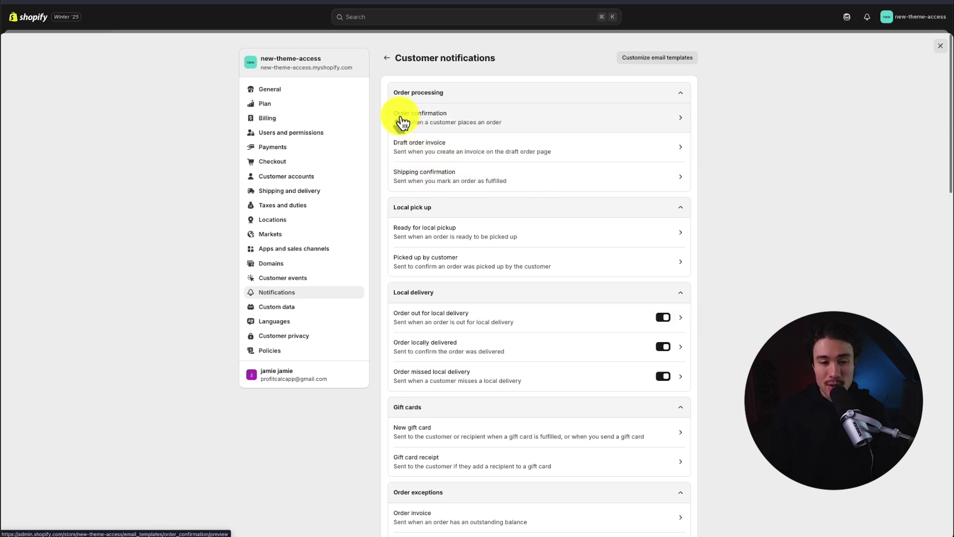
left_click(575, 120)
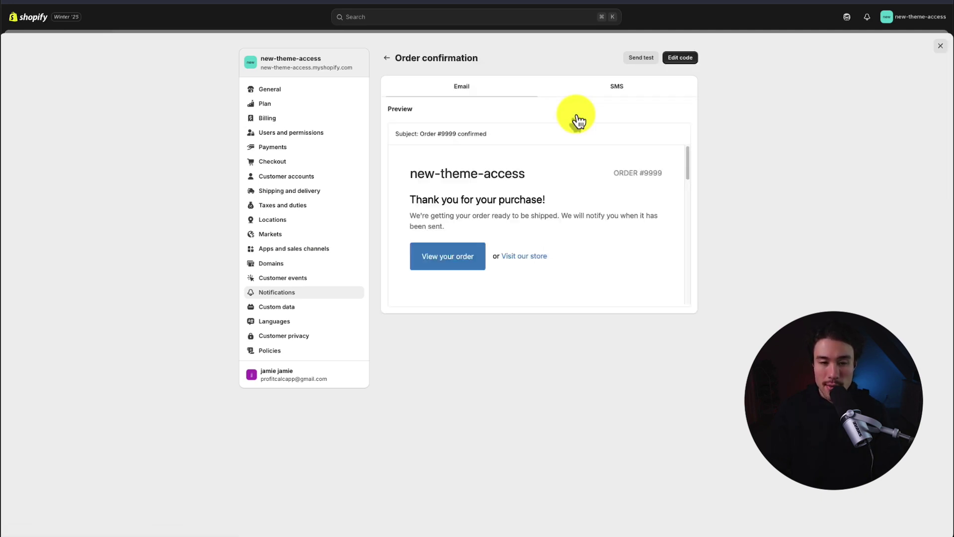
left_click(680, 58)
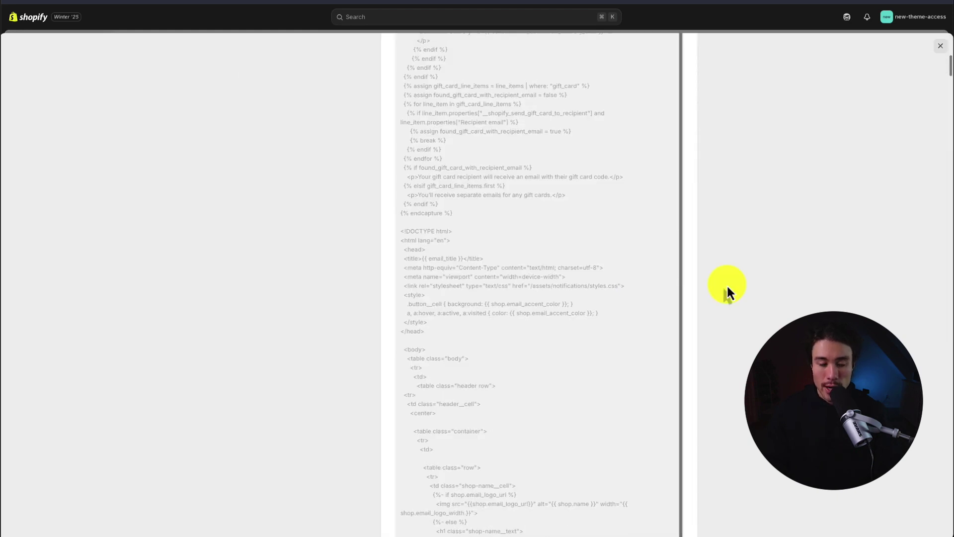
scroll(664, 339, "down", 1)
scroll(613, 372, "up", 1)
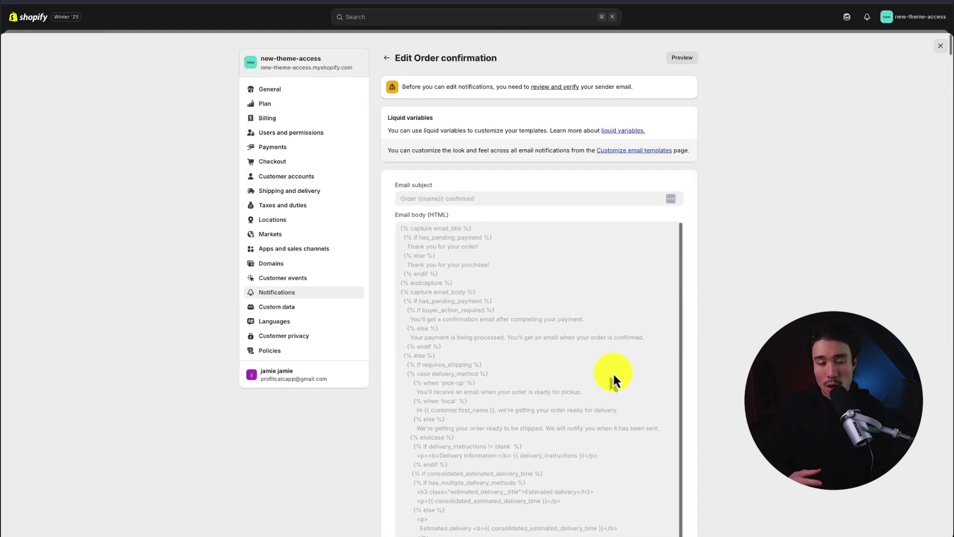
scroll(613, 372, "down", 2)
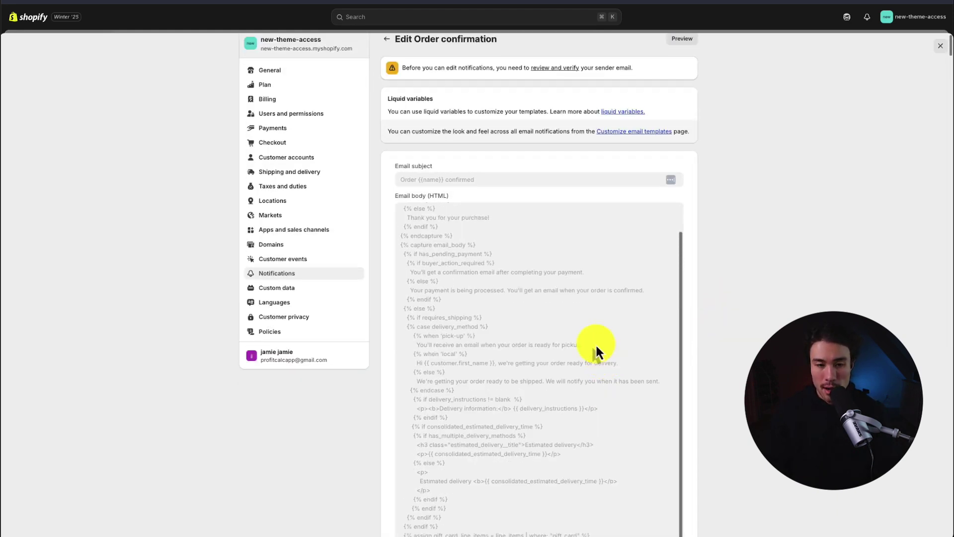
left_click_drag(424, 68, 611, 68)
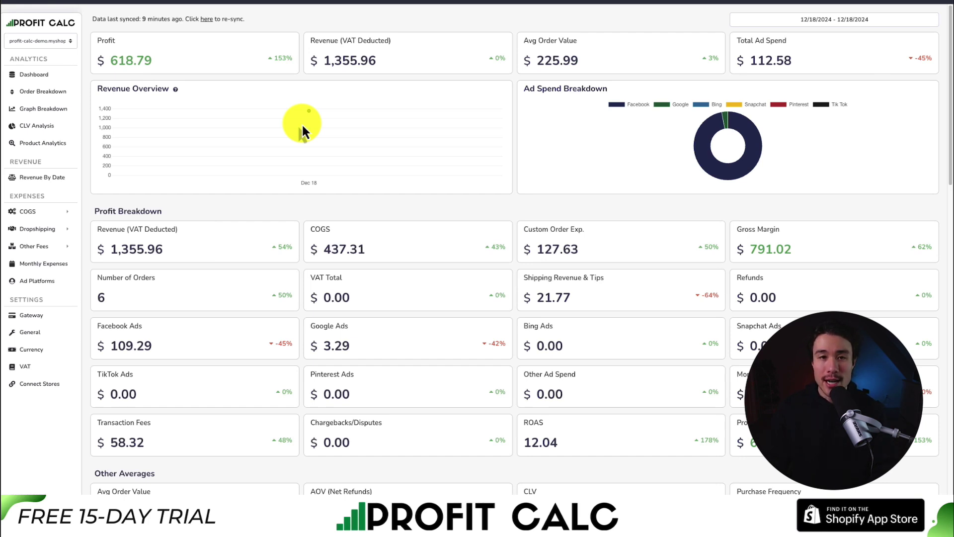
- Set ProfitCalc's date range to Last 7 Days, 12/12/2024–12/18/2024
left_click(815, 20)
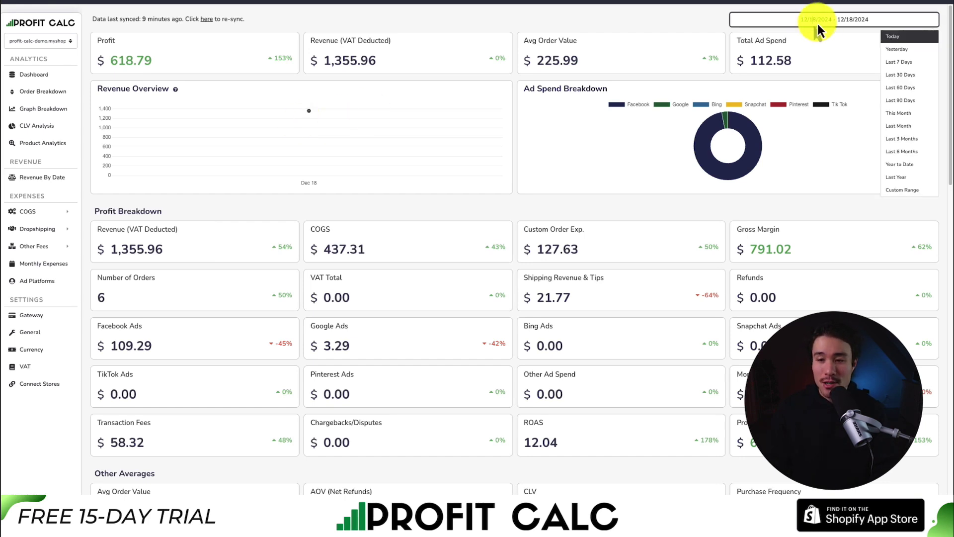
left_click(886, 63)
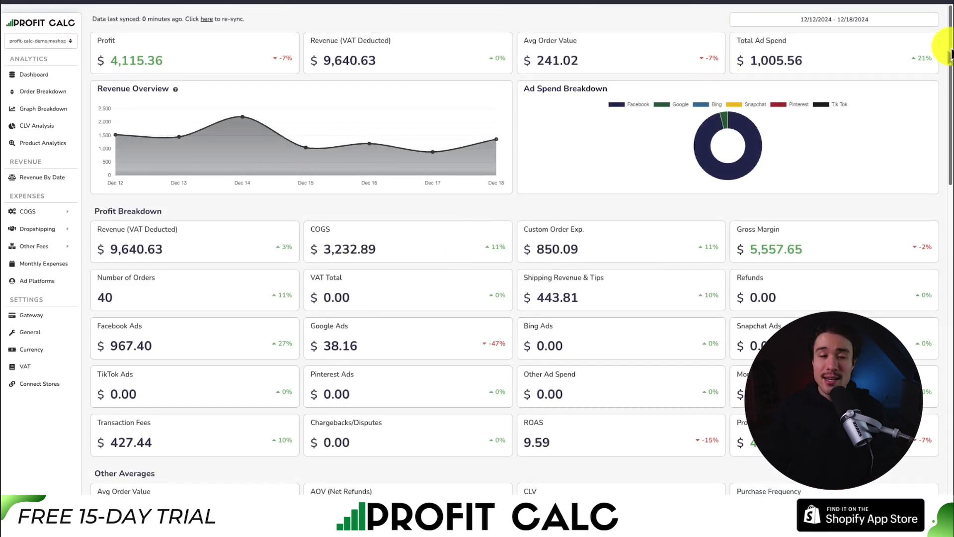
left_click_drag(950, 52, 884, 73)
scroll(884, 73, "up", 2)
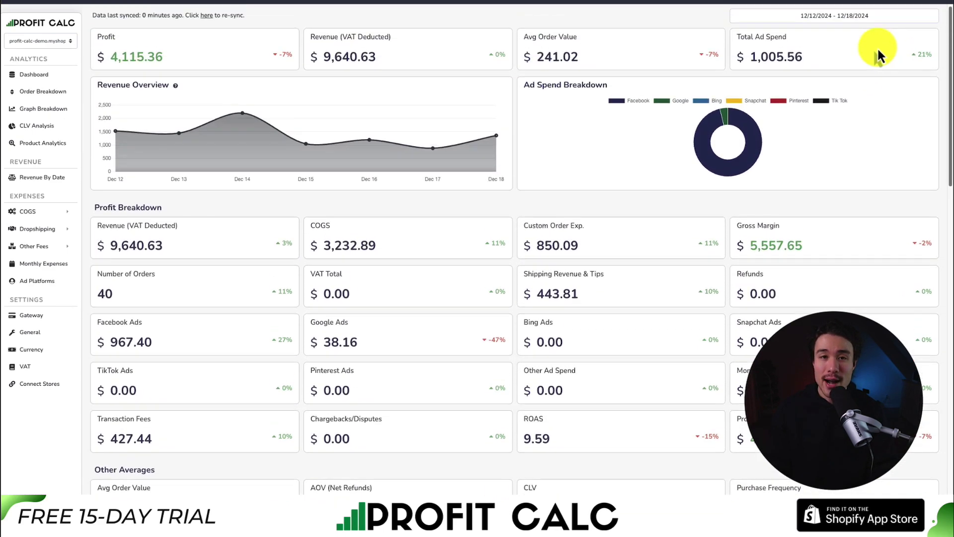